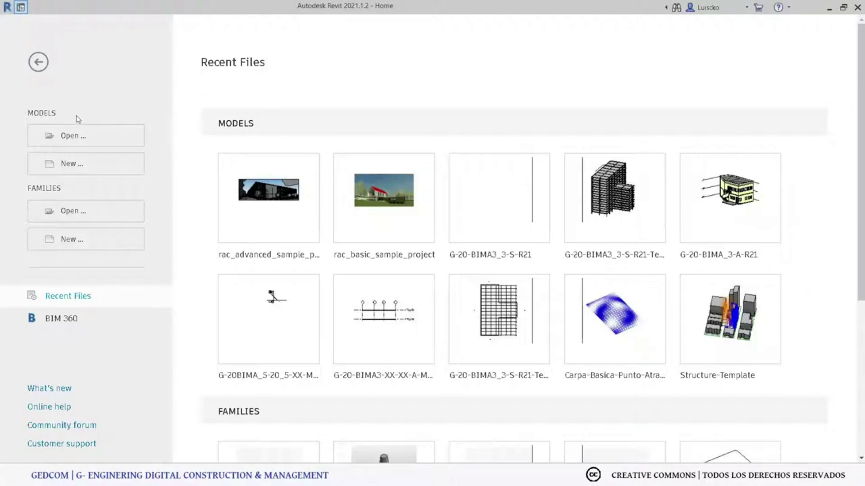
Open the rst_basic_sample_project.rvt structural sample project from the bundled Sample Files.
left_click(33, 61)
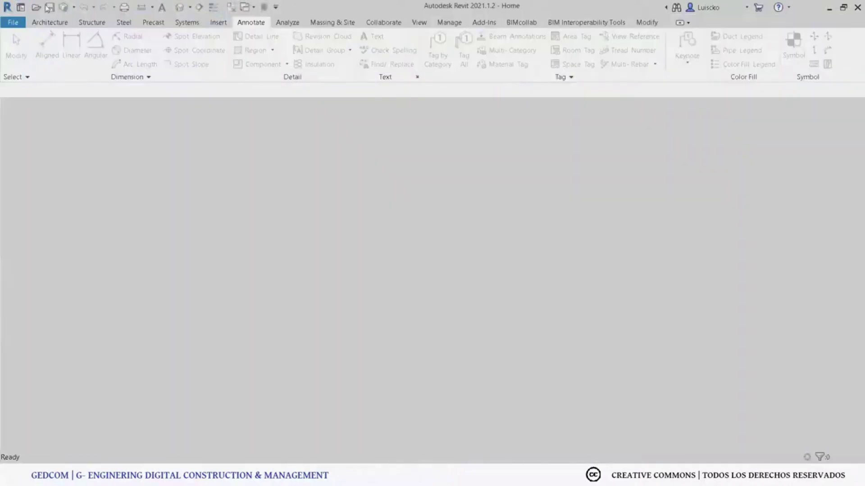
left_click(3, 24)
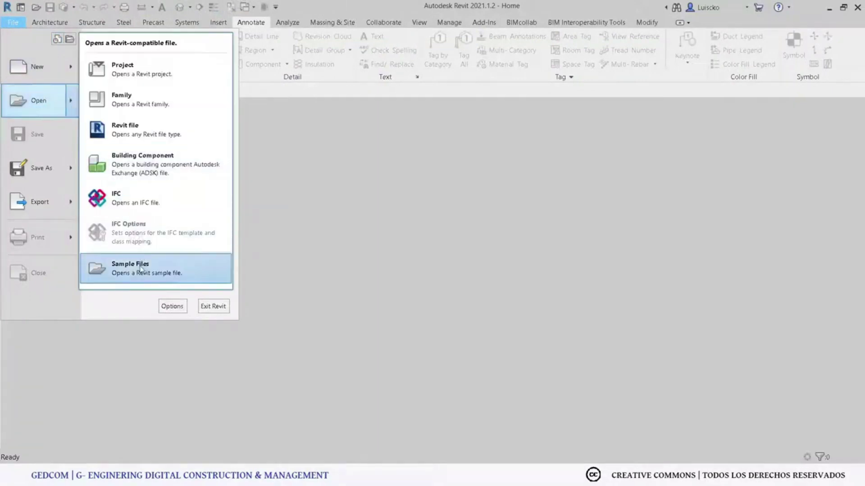
mouse_move(39, 100)
left_click(141, 269)
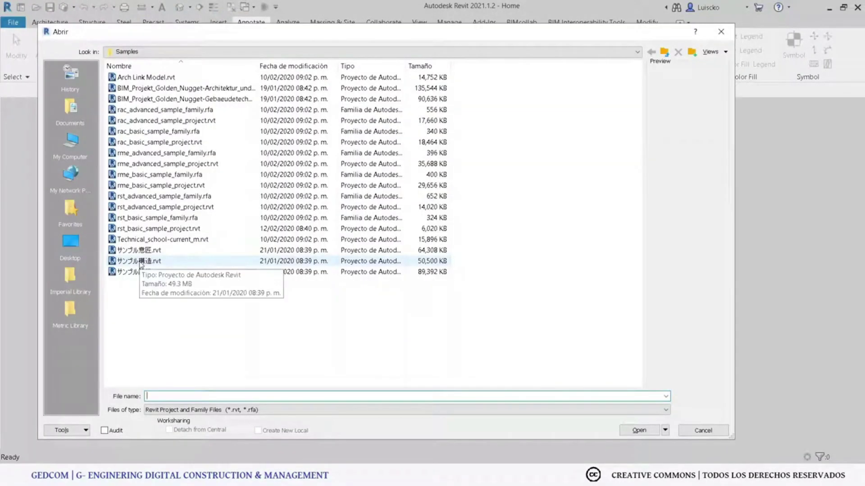
left_click(178, 131)
left_click(153, 229)
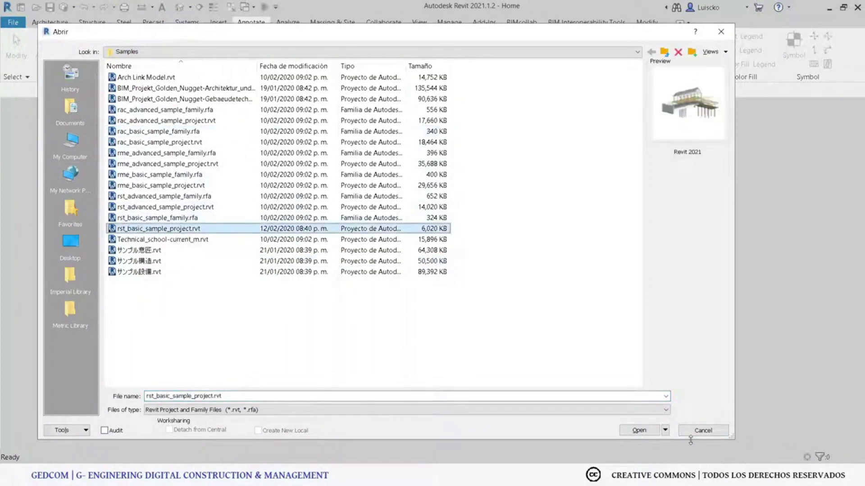
left_click(641, 431)
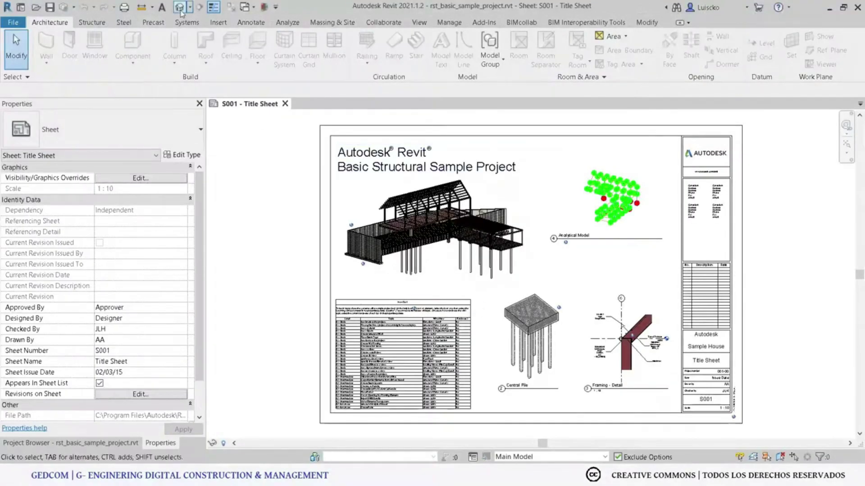
Open the default 3D view and set project length units to meters with 2 decimal places.
left_click(180, 8)
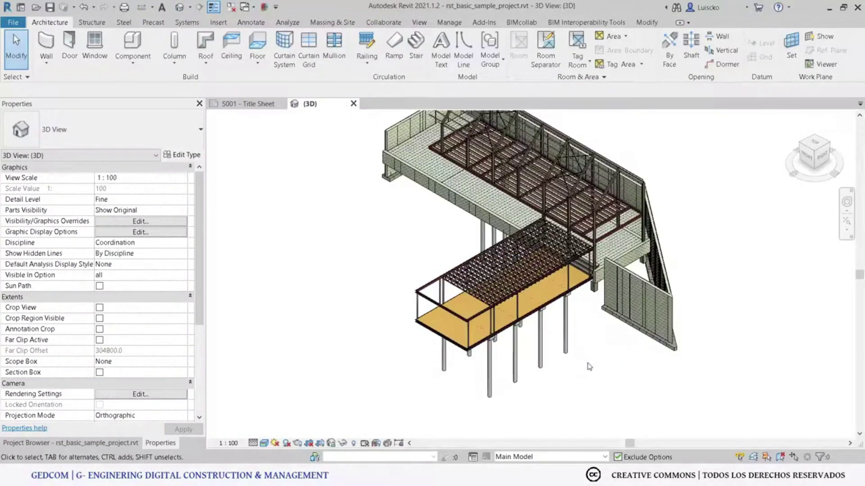
key("u")
key("n")
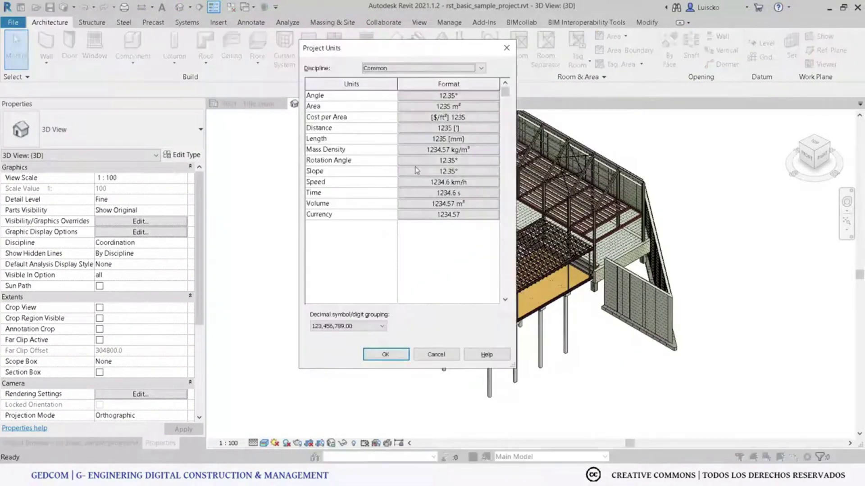
left_click(430, 139)
left_click(408, 149)
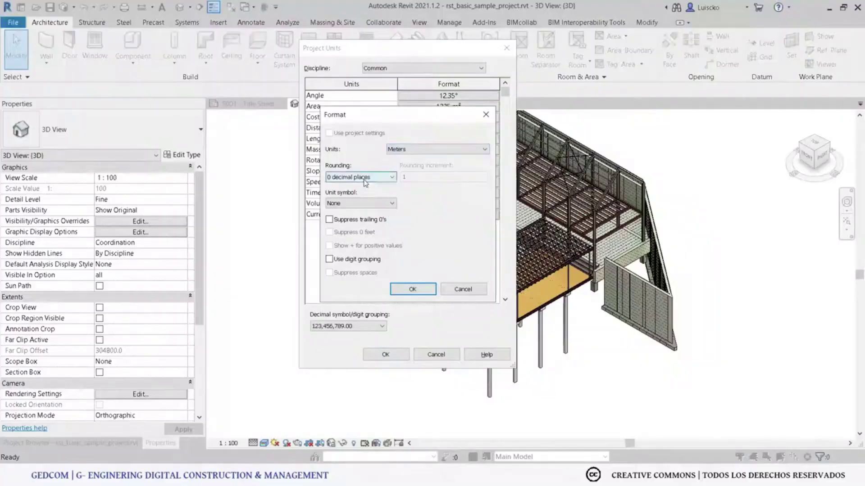
left_click(361, 177)
left_click(356, 223)
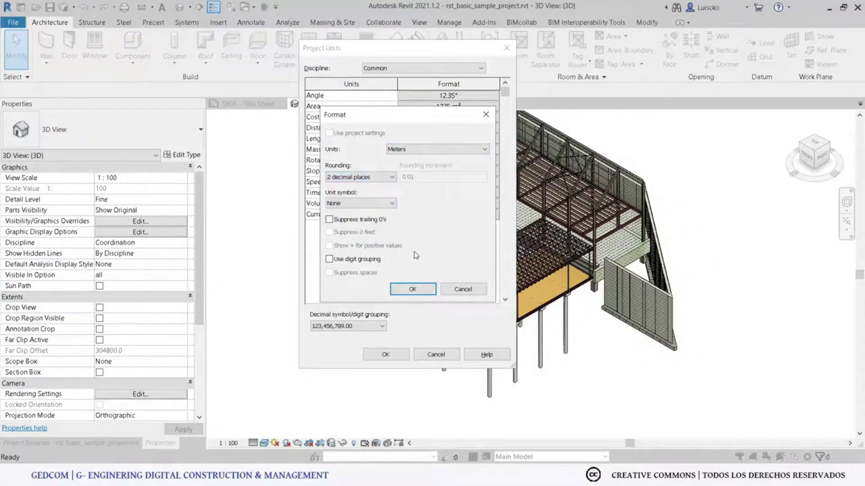
left_click(413, 288)
left_click(386, 355)
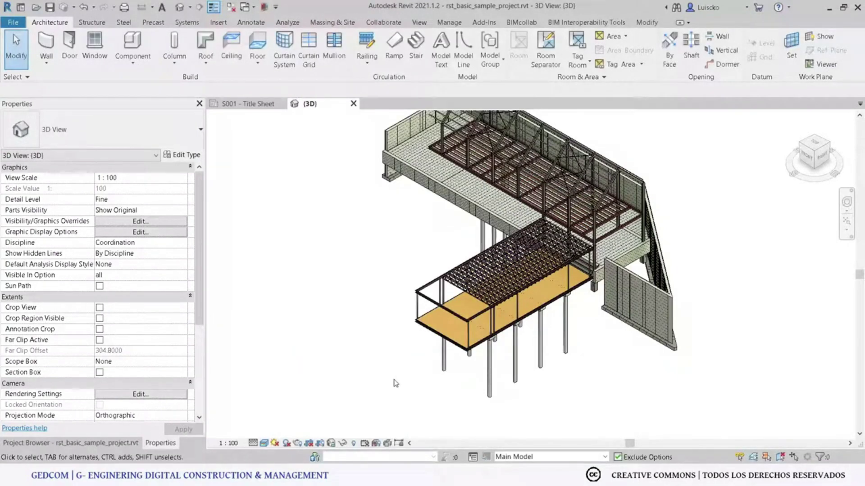
Hide every model category in the 3D view's visibility settings (VG).
key("v")
key("g")
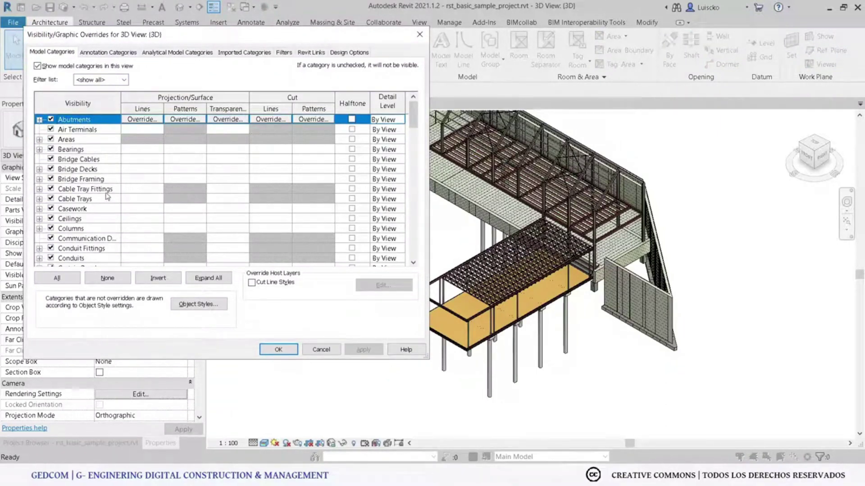
left_click(56, 278)
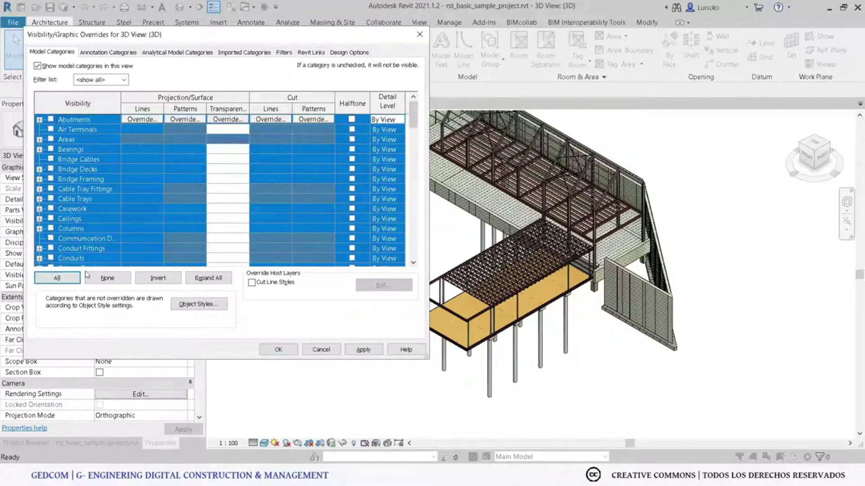
left_click(89, 278)
left_click(88, 237)
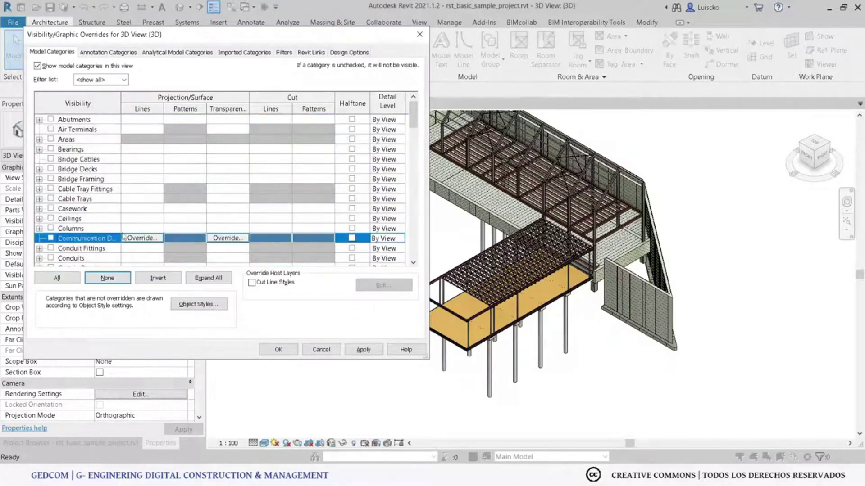
Turn Structural Foundations and Structural Columns back on and apply the visibility changes.
scroll(292, 194, "down", 1)
left_click_drag(413, 122, 405, 247)
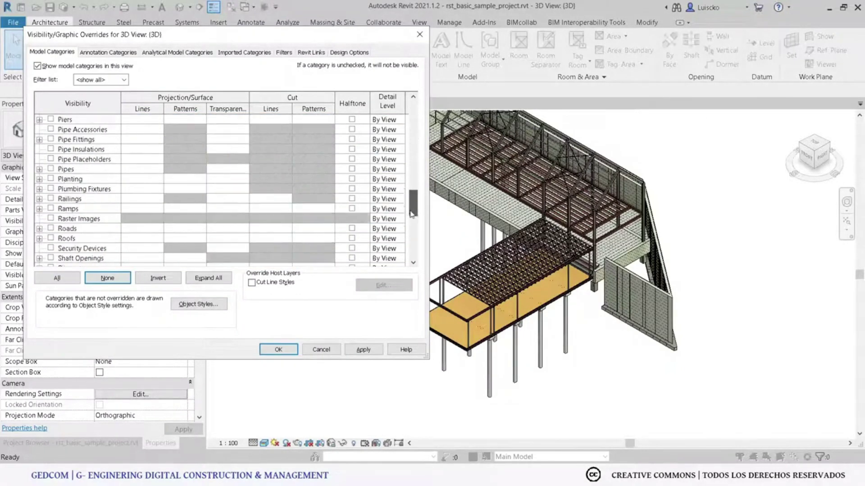
scroll(148, 251, "down", 2)
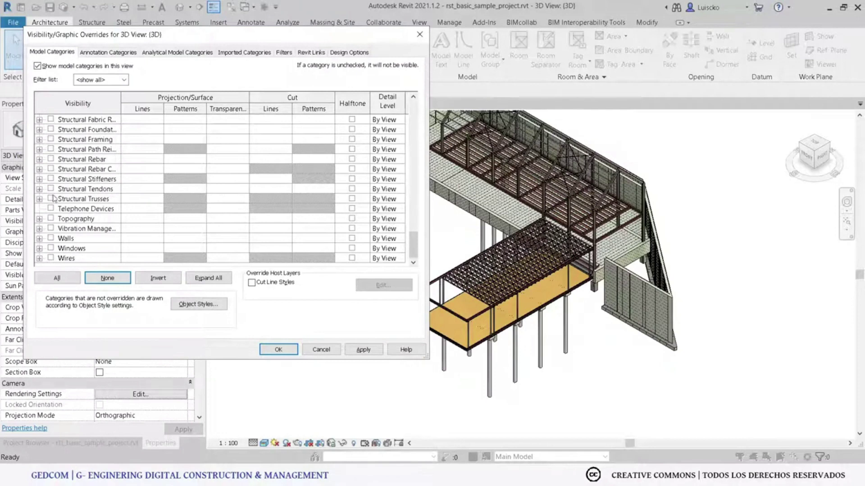
scroll(53, 198, "up", 2)
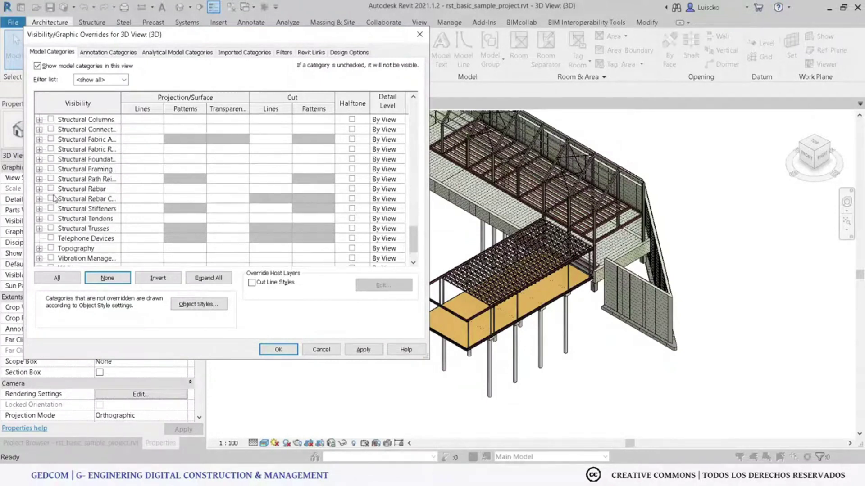
left_click(50, 160)
scroll(51, 158, "up", 1)
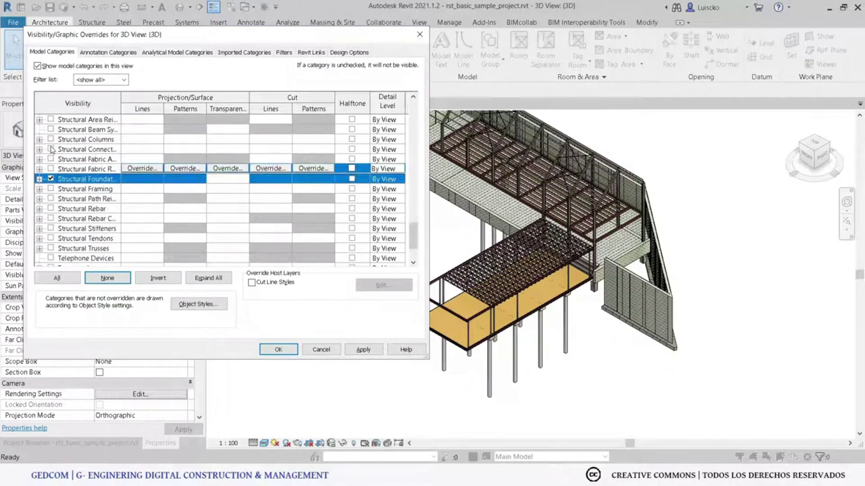
left_click(50, 140)
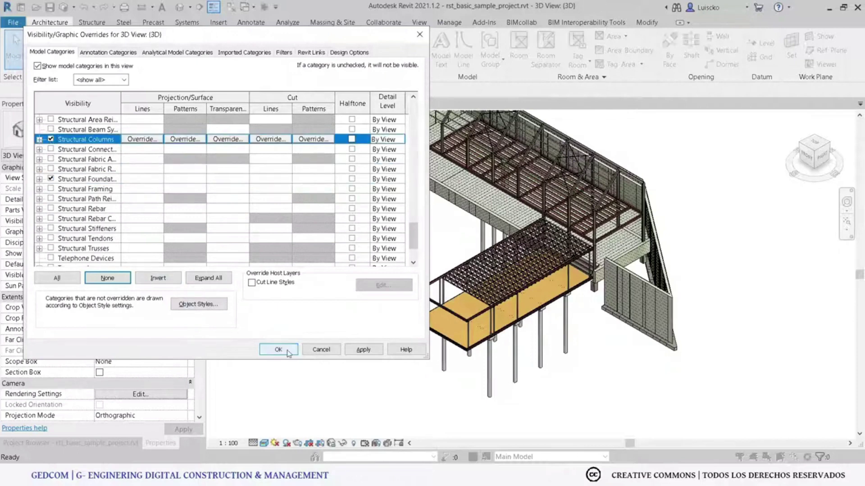
left_click(278, 349)
scroll(642, 263, "up", 3)
Temporarily hide the wall foundations and the bottom beam foundation in the 3D view.
scroll(642, 264, "up", 3)
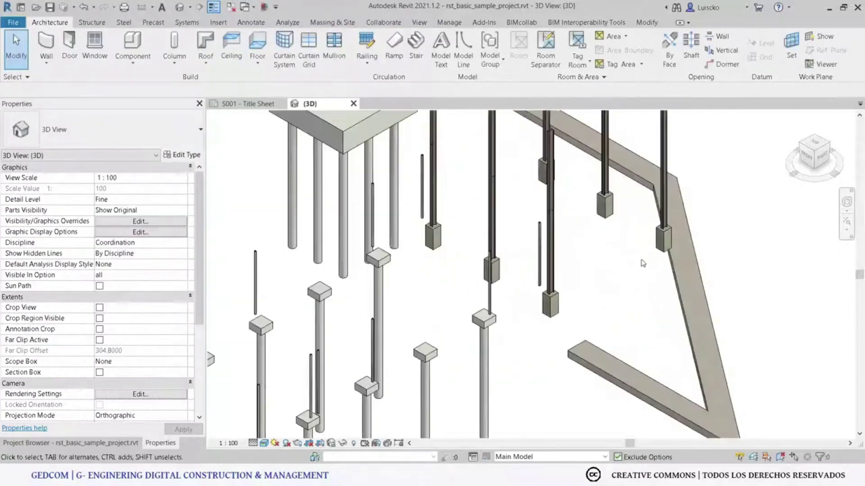
scroll(639, 272, "down", 2)
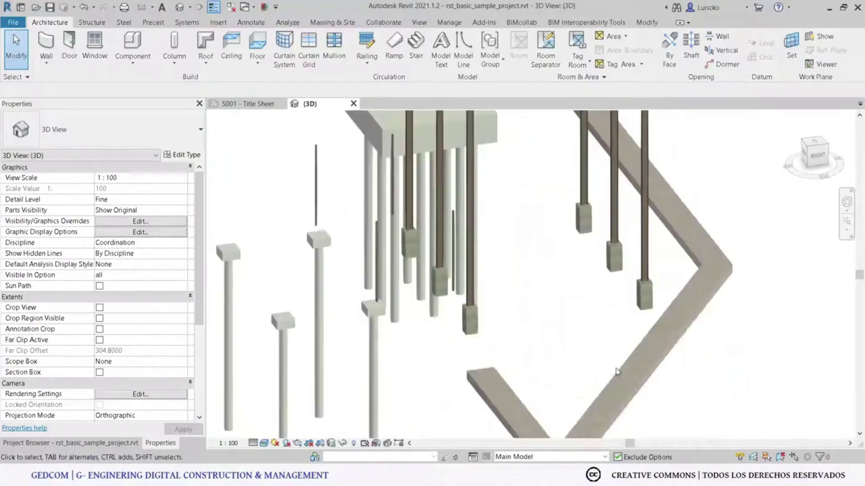
left_click(716, 284)
left_click(754, 289)
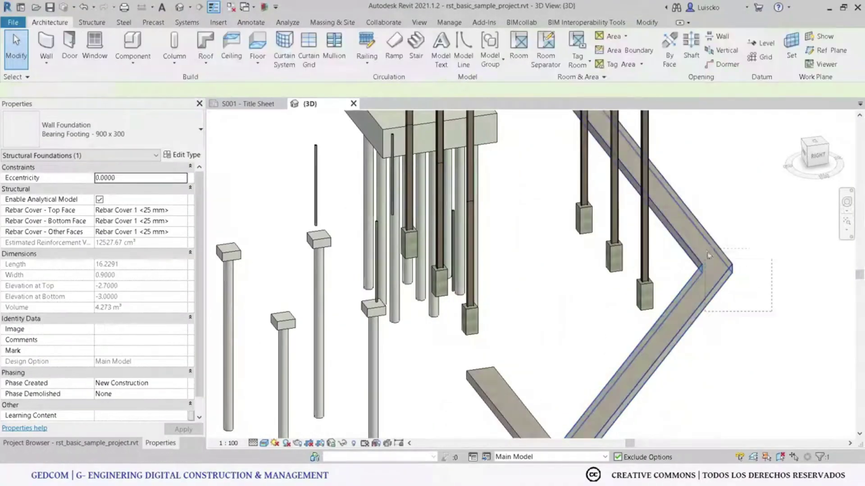
left_click(701, 247)
key("h")
key("h")
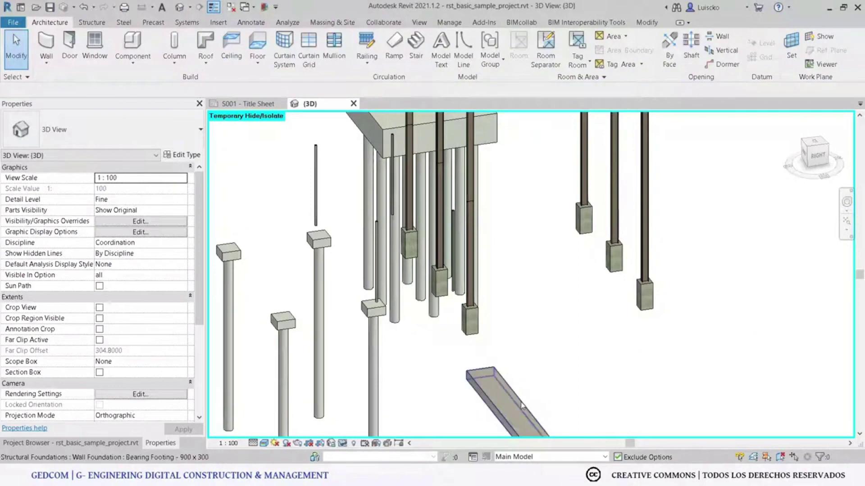
left_click(548, 370)
key("h")
key("h")
Frame the right-hand columns and footings, then close the S001 - Title Sheet view.
mouse_move(497, 349)
middle_mouse_down()
mouse_move(429, 372)
mouse_move(572, 343)
mouse_move(627, 289)
middle_mouse_up()
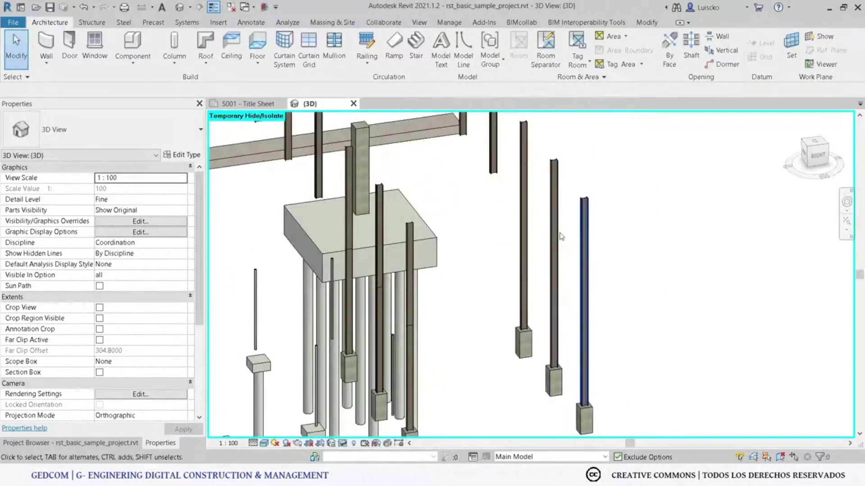
scroll(608, 360, "up", 3)
middle_click_drag(607, 360, 622, 367)
scroll(577, 231, "down", 2)
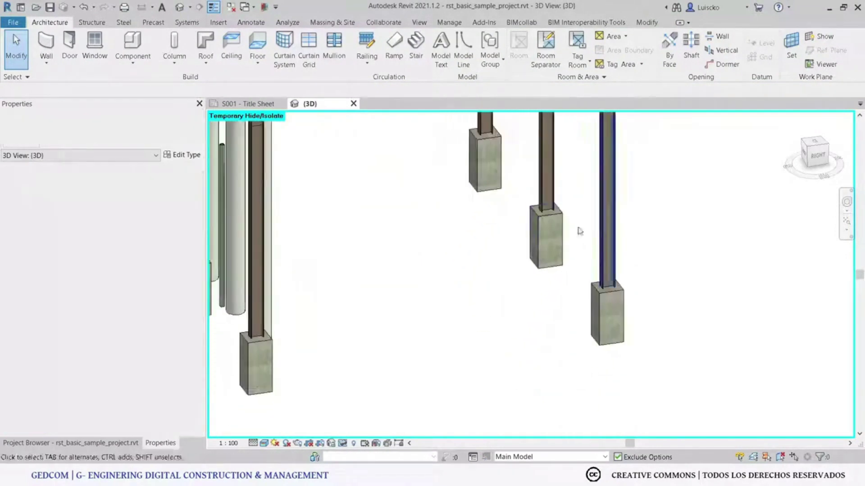
scroll(510, 317, "up", 2)
scroll(594, 329, "up", 2)
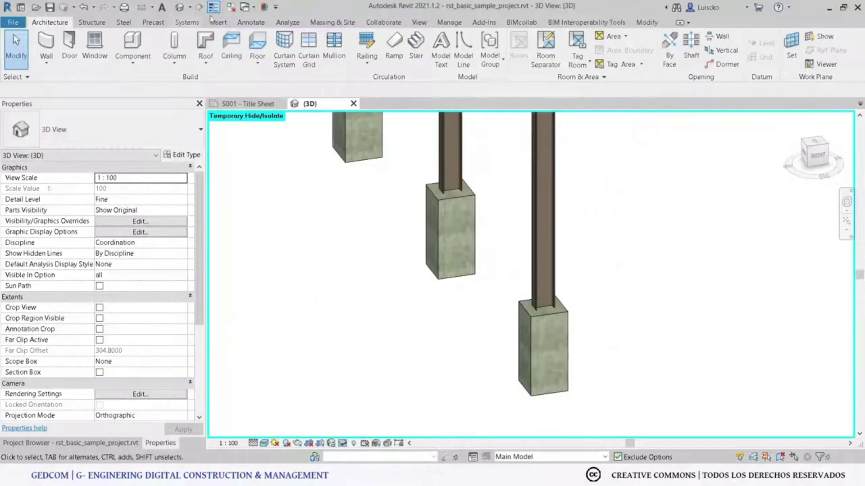
left_click(231, 7)
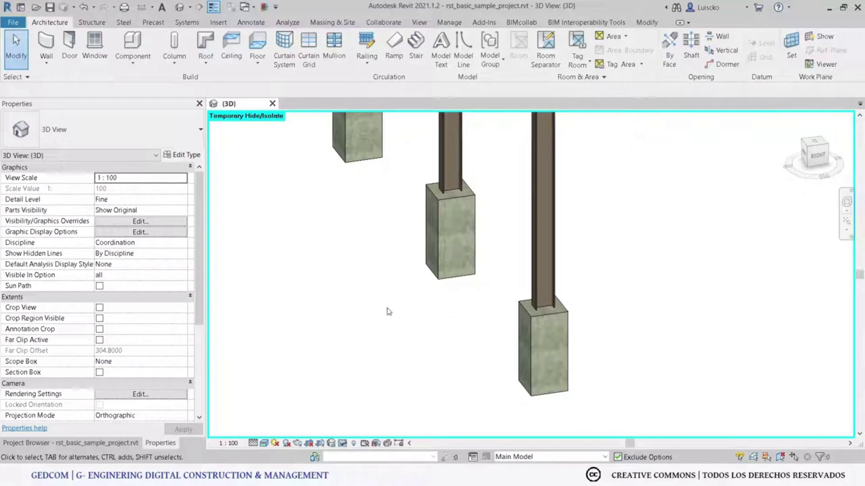
Enable Structural Connections with all its subcategories in the 3D view's visibility settings.
key("v")
key("g")
left_click(146, 239)
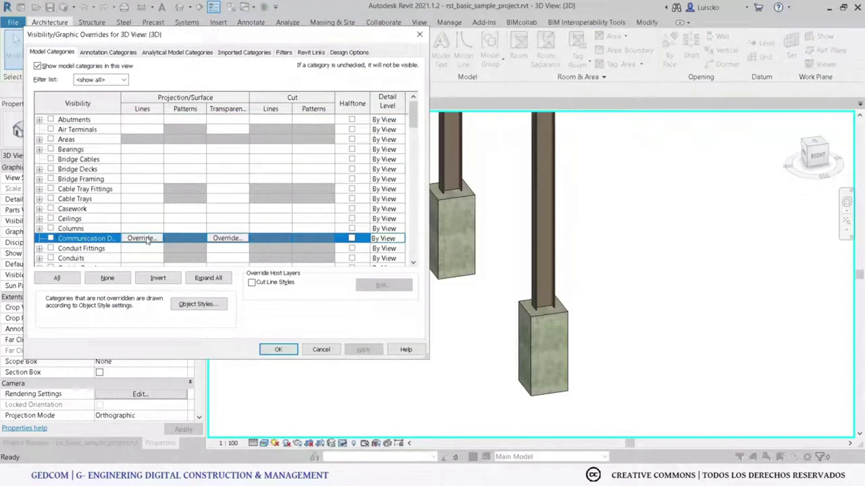
key("t")
scroll(75, 226, "up", 1)
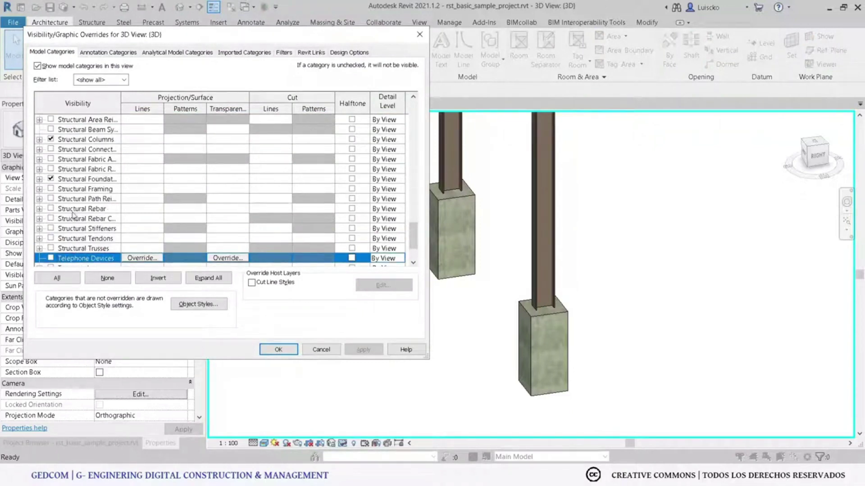
scroll(75, 221, "up", 1)
left_click_drag(120, 108, 172, 111)
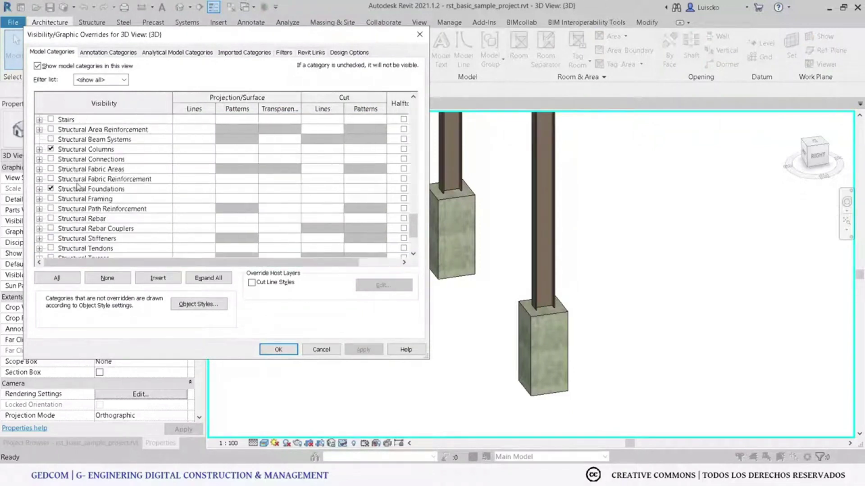
left_click(40, 160)
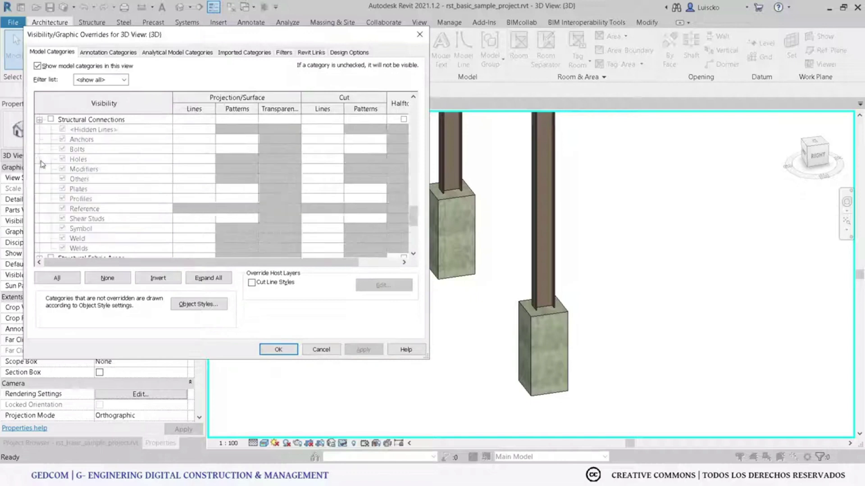
left_click(51, 129)
scroll(73, 157, "down", 1)
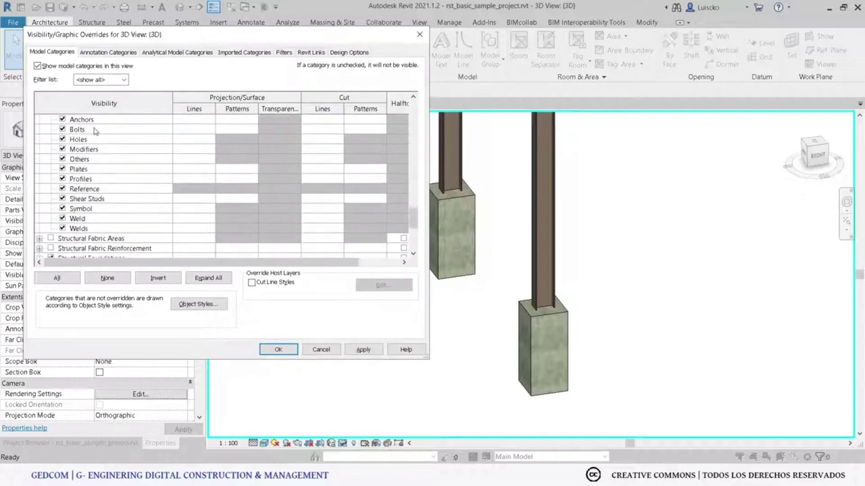
scroll(88, 225, "up", 1)
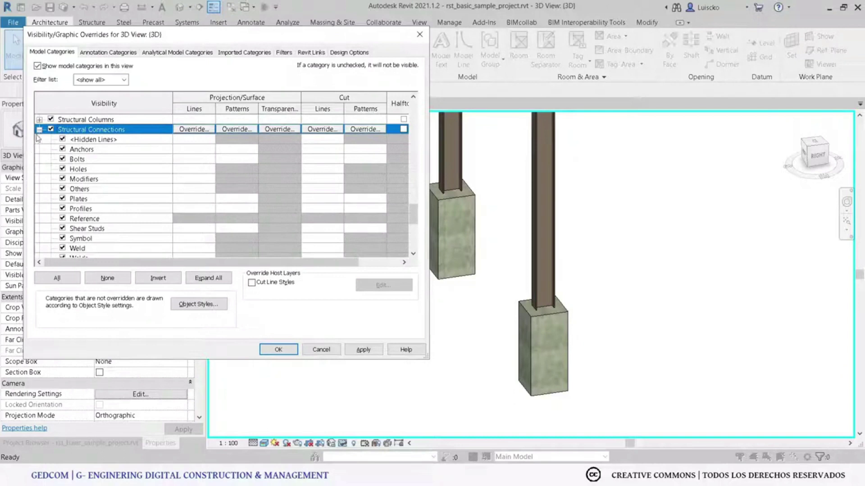
left_click(267, 346)
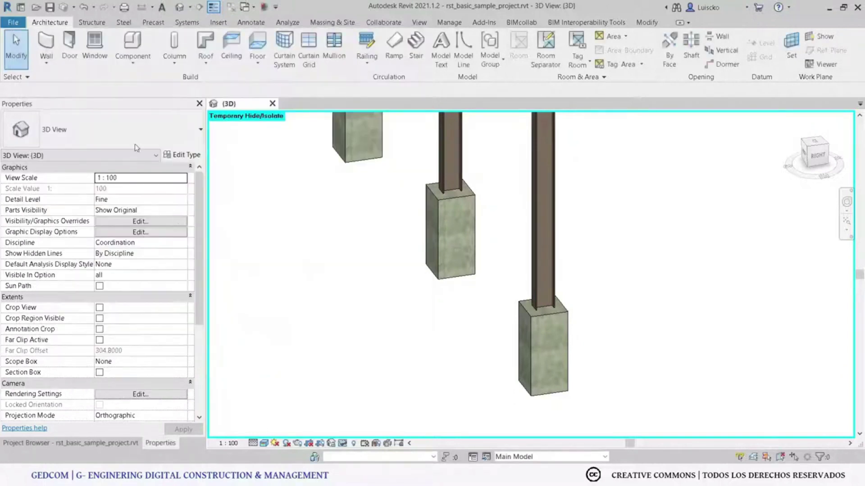
Open the Structural Connection Settings from the Steel tab's Connection panel.
left_click(126, 23)
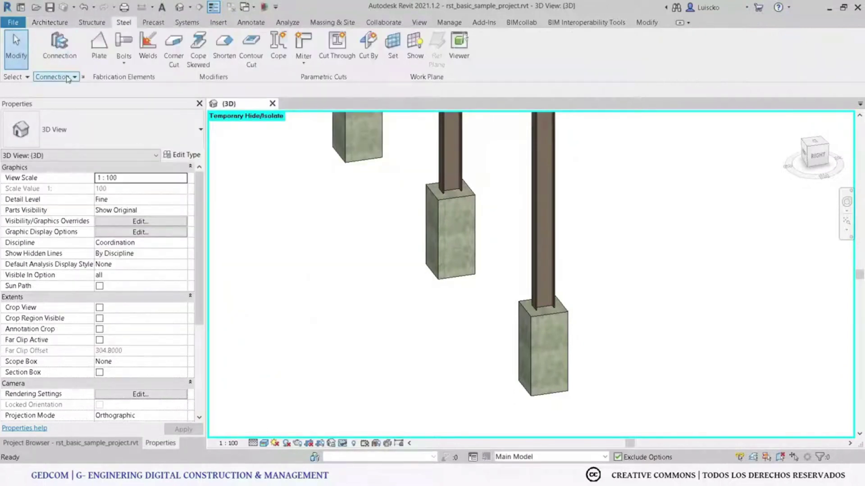
left_click(78, 79)
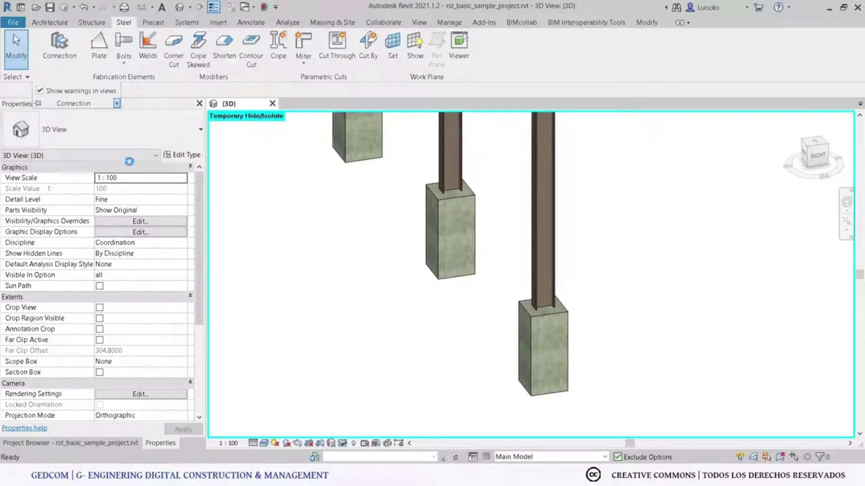
left_click(116, 103)
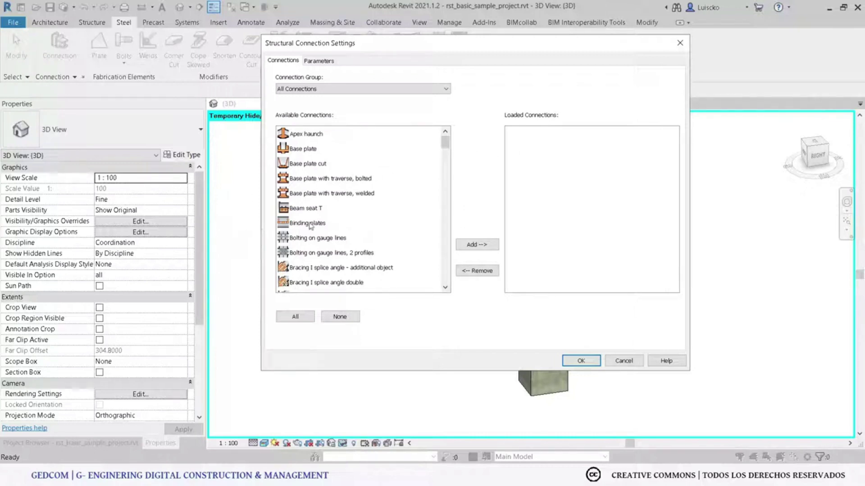
Add Base plate from Available Connections to the loaded connections and confirm.
left_click(302, 154)
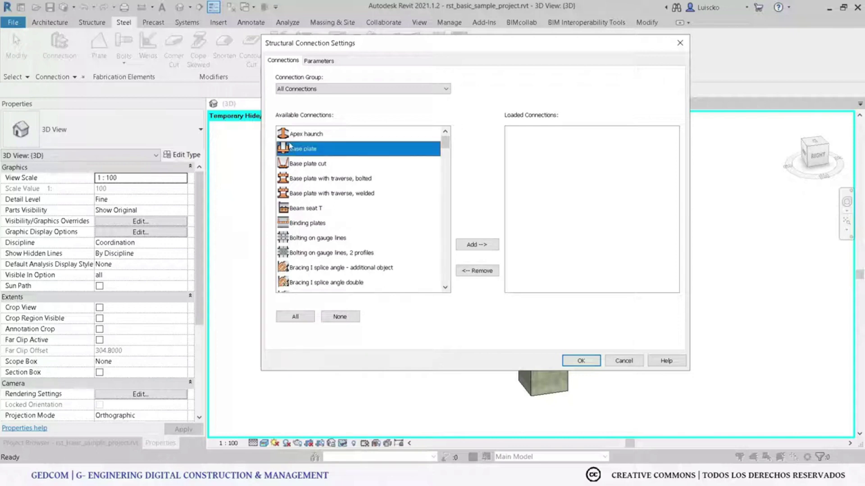
scroll(343, 175, "down", 2)
scroll(347, 203, "down", 2)
scroll(346, 207, "down", 2)
scroll(345, 209, "down", 2)
scroll(345, 209, "down", 3)
scroll(346, 208, "down", 3)
scroll(346, 209, "down", 3)
scroll(347, 209, "down", 3)
scroll(346, 208, "down", 3)
scroll(346, 208, "down", 3)
scroll(346, 212, "down", 3)
scroll(346, 225, "down", 3)
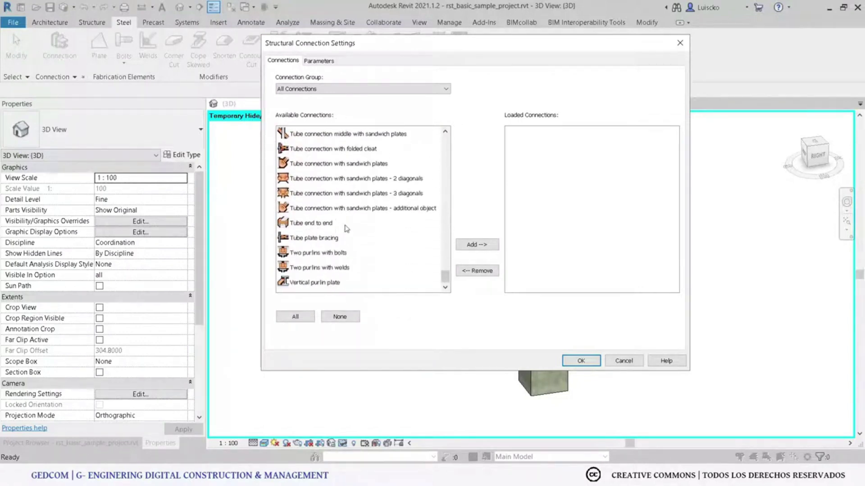
left_click(471, 246)
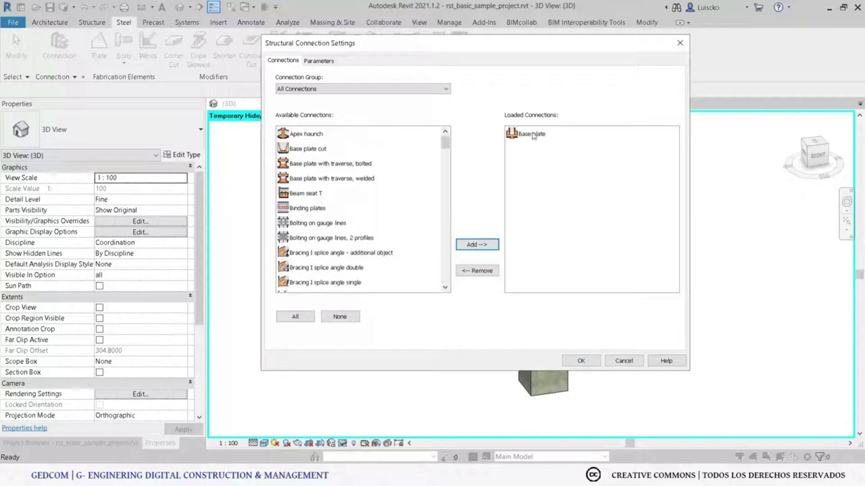
left_click(580, 361)
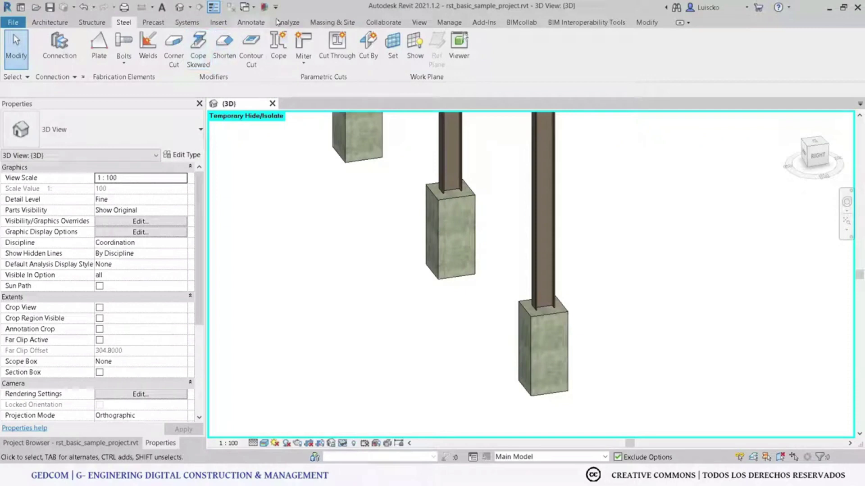
Launch Dynamo Player and load scripts from the 02-Steel-Connections folder.
left_click(439, 24)
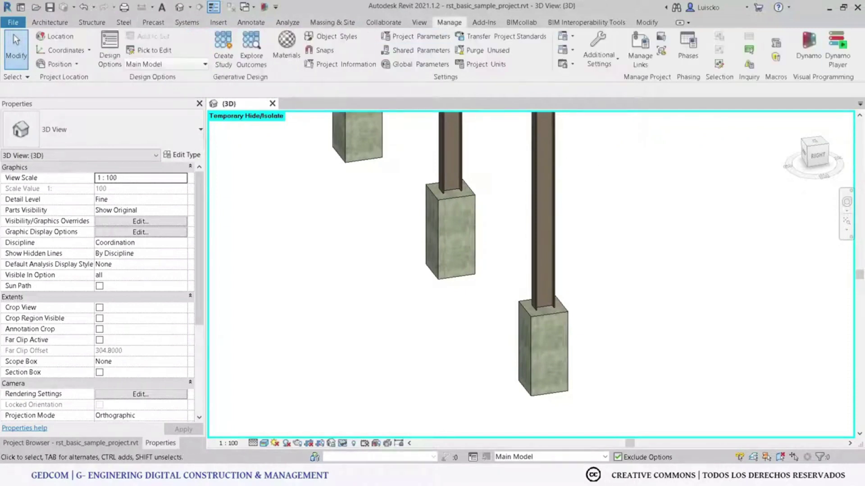
left_click(834, 68)
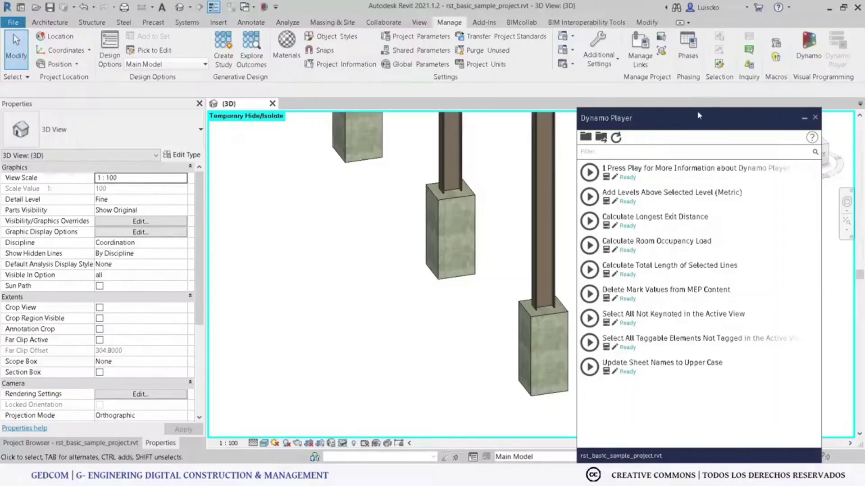
left_click_drag(665, 65, 662, 51)
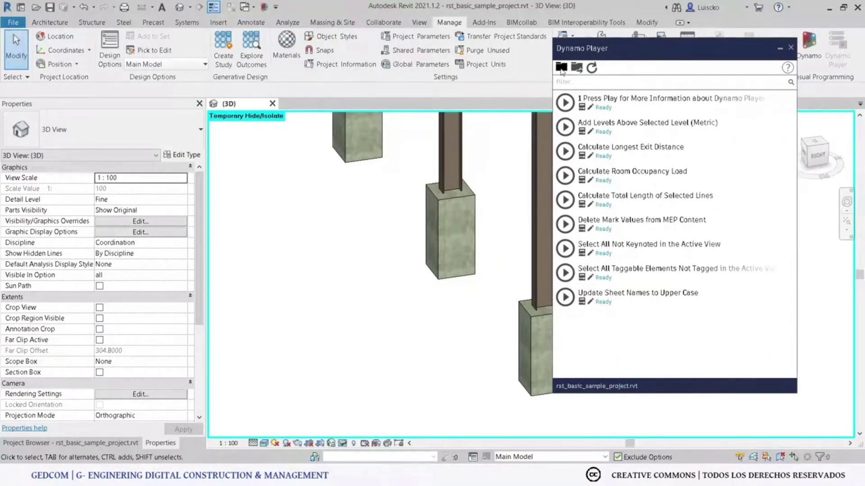
left_click(561, 69)
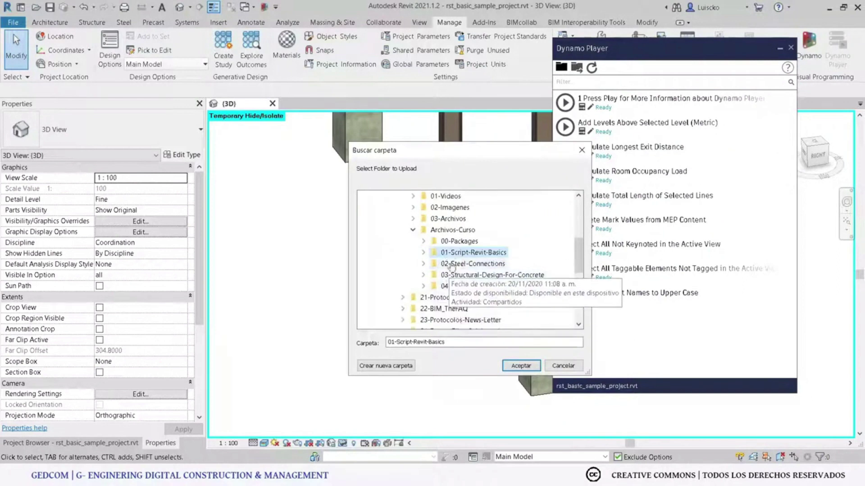
left_click(452, 264)
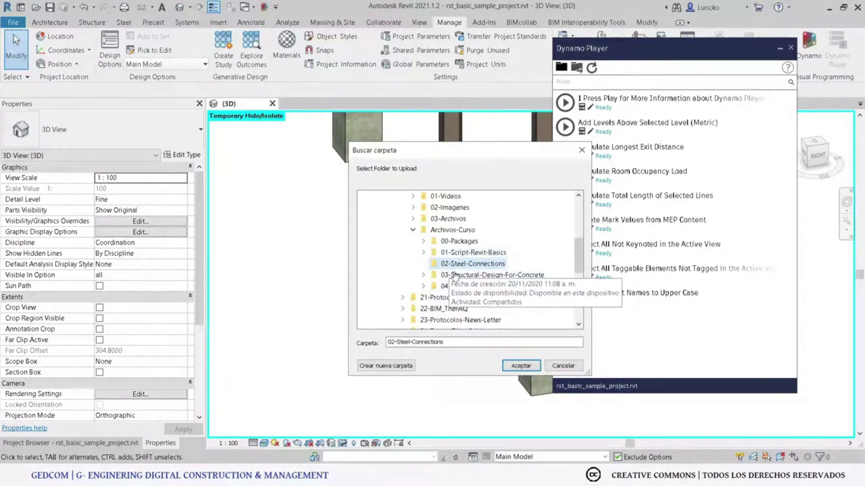
left_click(514, 368)
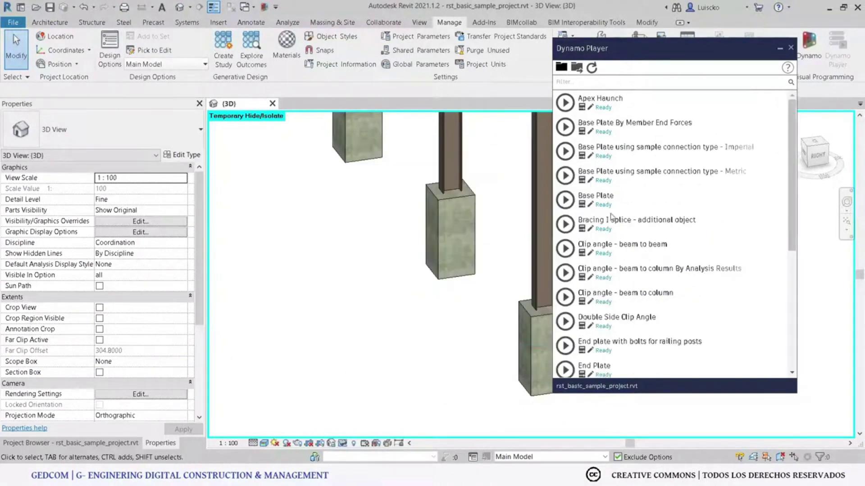
Enlarge the Dynamo Player window and open the Base Plate script's input page.
scroll(629, 264, "down", 5)
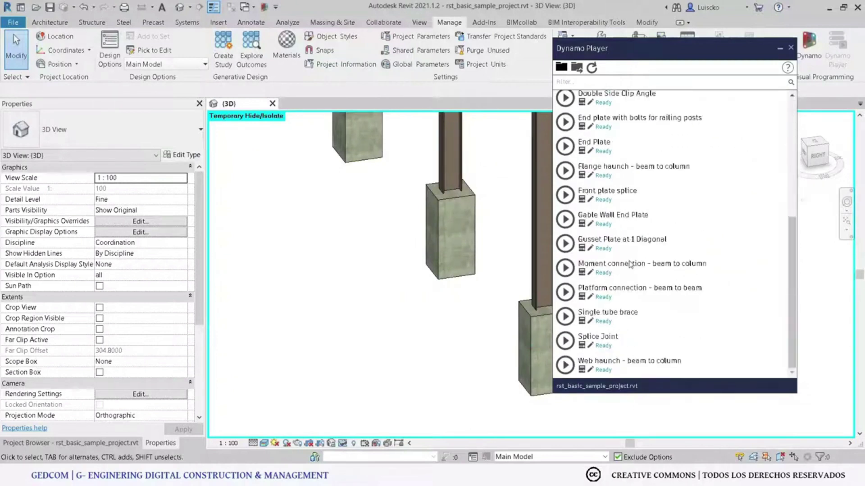
scroll(629, 266, "up", 2)
scroll(630, 265, "up", 2)
scroll(629, 266, "down", 3)
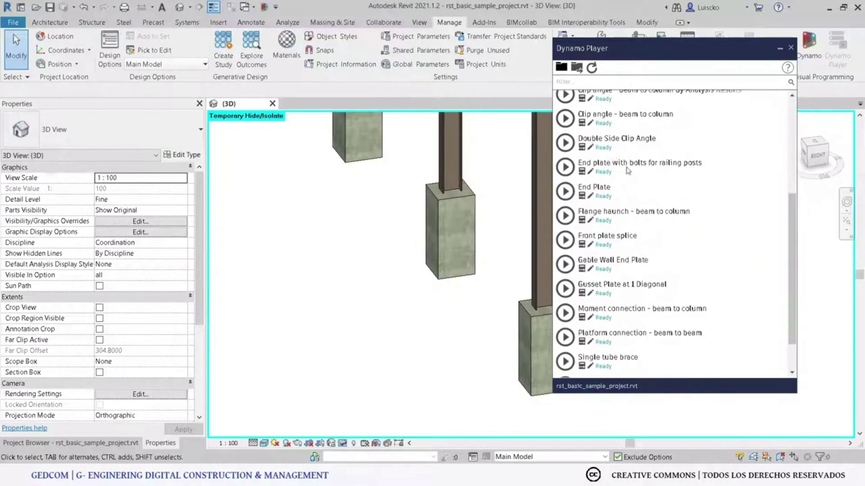
scroll(629, 266, "down", 1)
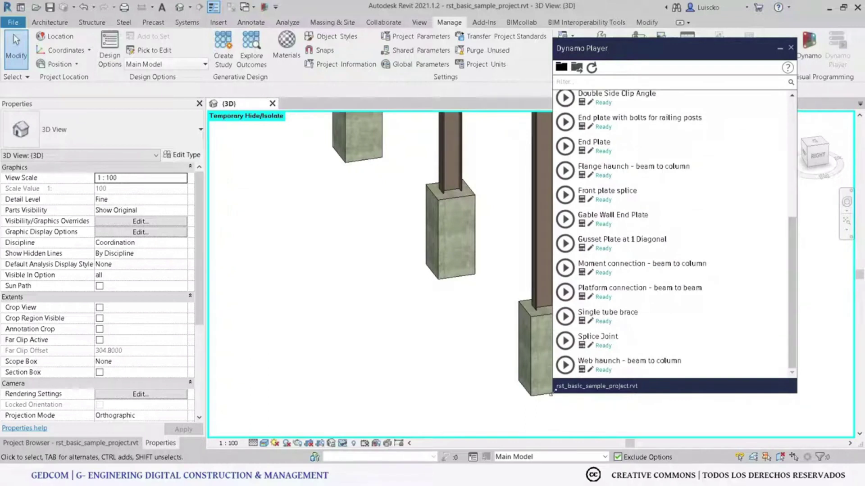
left_click_drag(551, 394, 557, 434)
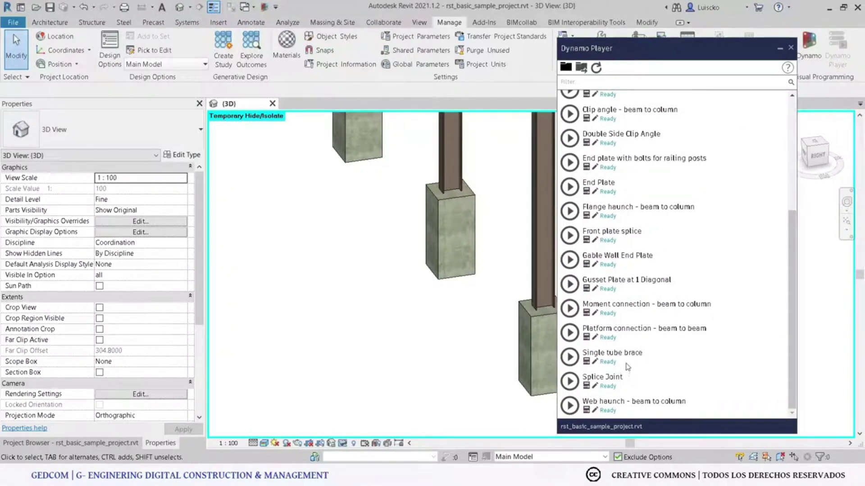
scroll(649, 268, "up", 1)
scroll(647, 263, "up", 2)
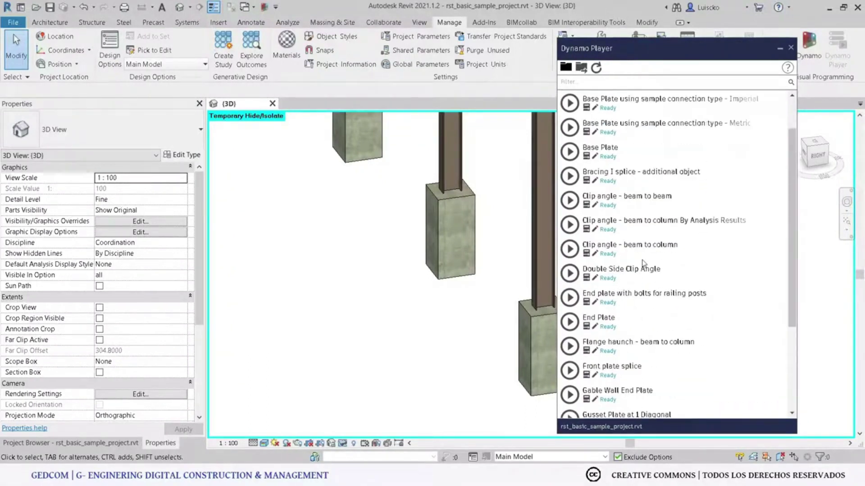
scroll(647, 260, "up", 1)
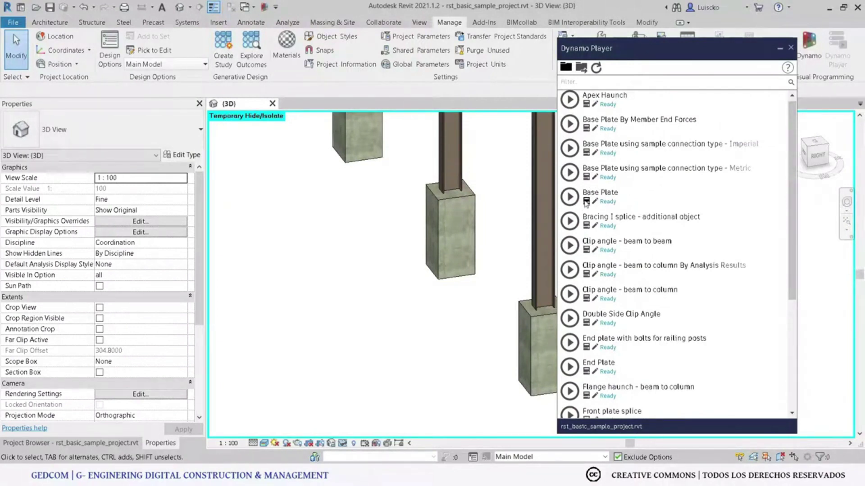
left_click(586, 201)
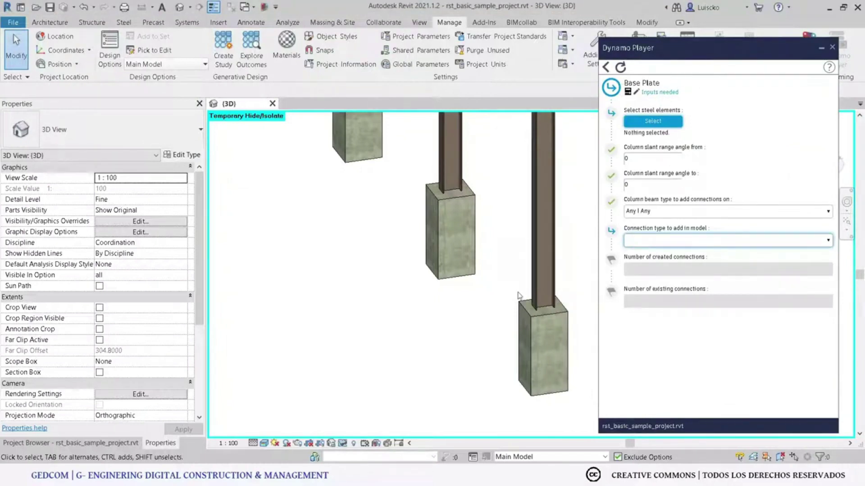
Pick the right-hand steel column as the Base Plate script's steel element input.
middle_click_drag(472, 312, 409, 299)
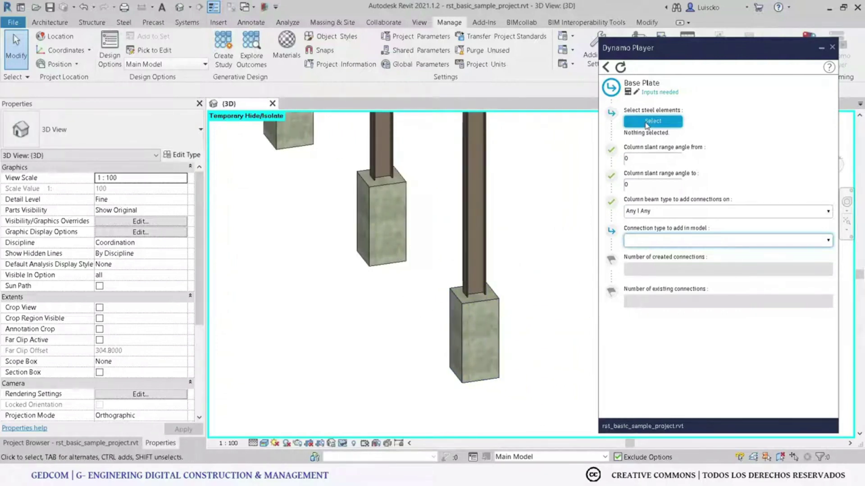
left_click(647, 126)
middle_click_drag(500, 256, 434, 389)
left_click(410, 255)
middle_click_drag(432, 346, 480, 259)
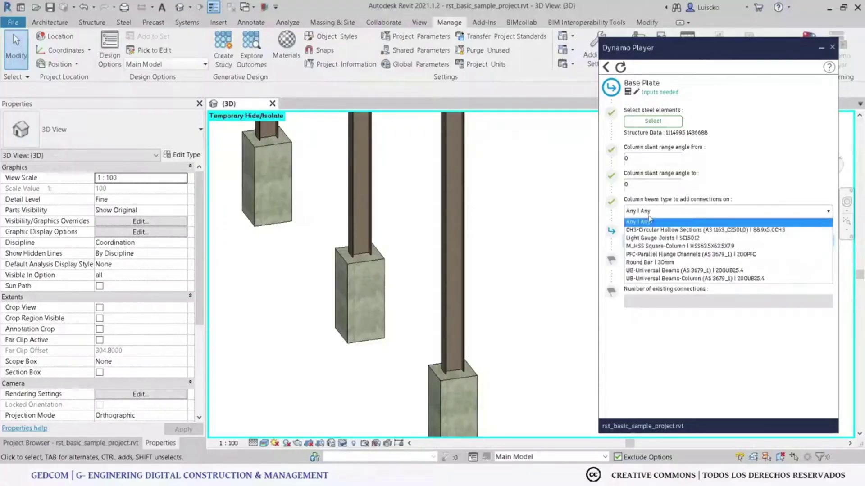
left_click(453, 233)
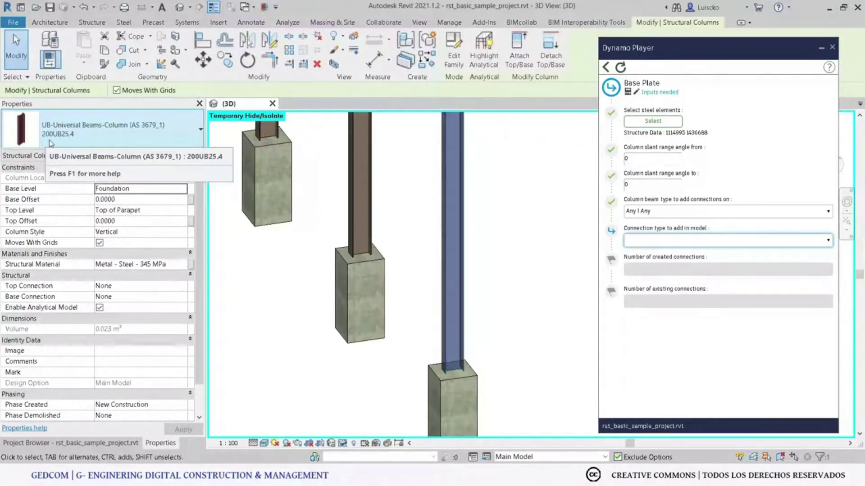
Set column type UB-Universal Beams-Column and connection type Base plate, then run the script.
left_click(680, 216)
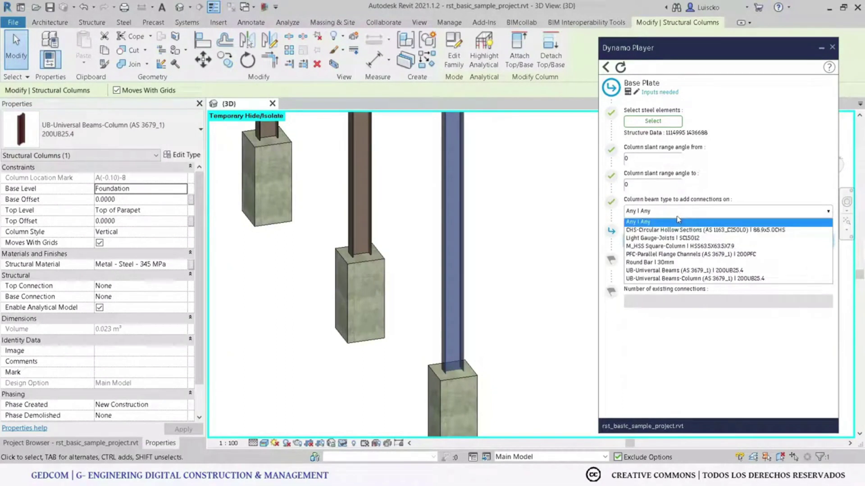
left_click(659, 279)
left_click(661, 241)
left_click(656, 249)
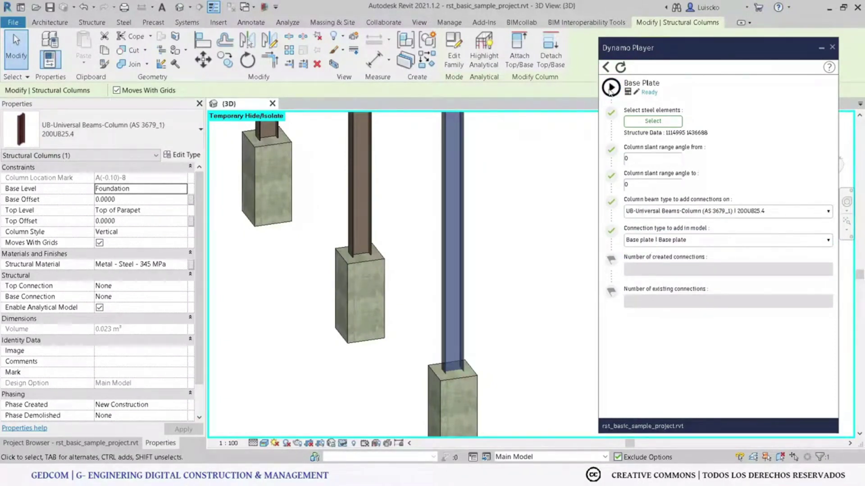
left_click(611, 88)
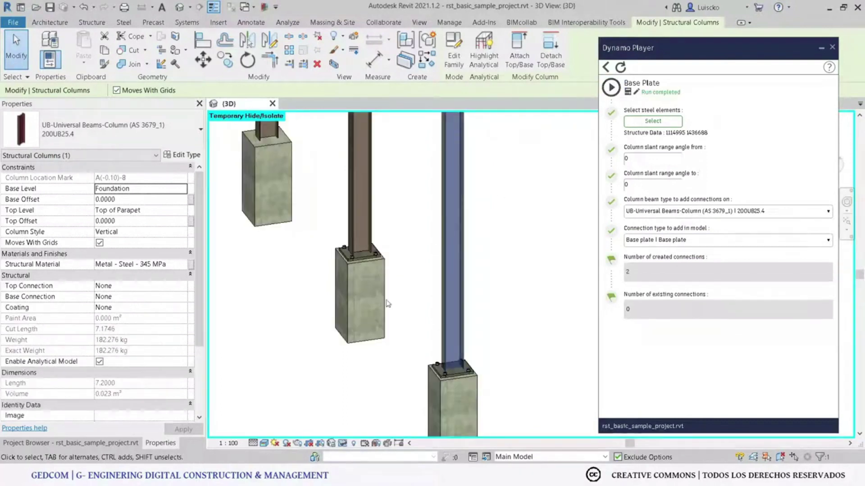
Zoom into the column base and select the new base-plate connection to inspect its anchor bolts.
scroll(390, 378, "up", 1)
scroll(376, 318, "up", 1)
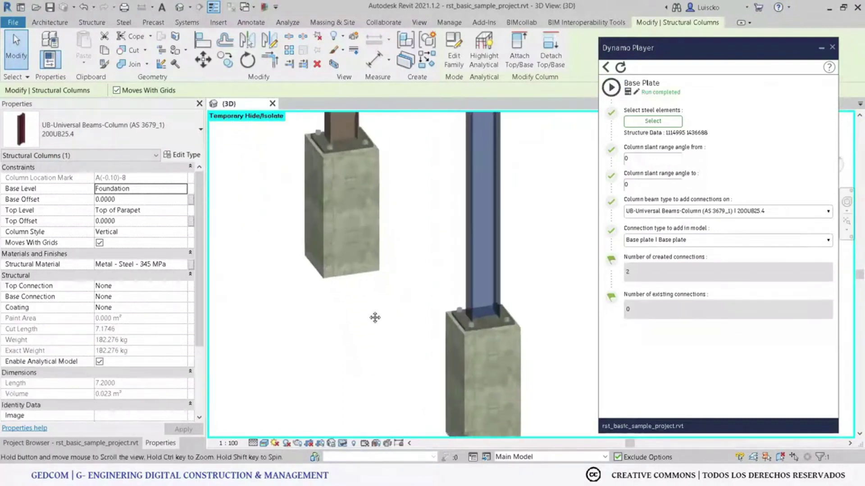
scroll(484, 309, "up", 2)
scroll(484, 309, "up", 2)
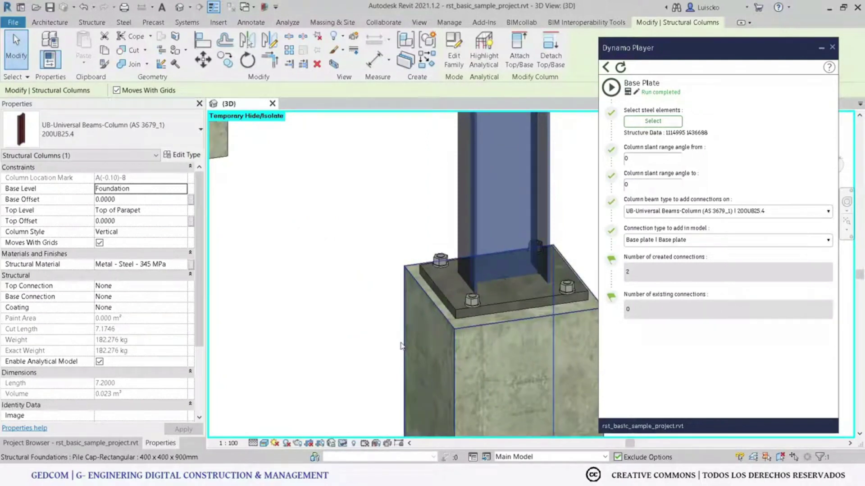
middle_click_drag(395, 298, 366, 298)
left_click(415, 281)
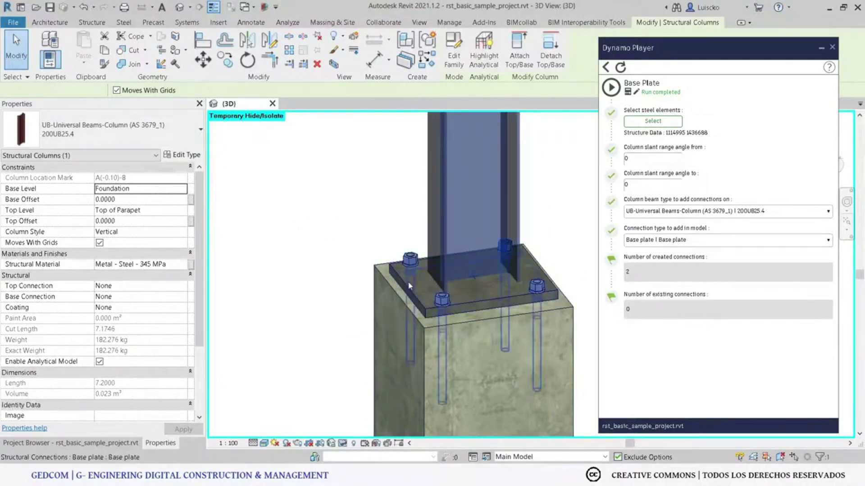
scroll(352, 297, "down", 1)
scroll(352, 297, "down", 1)
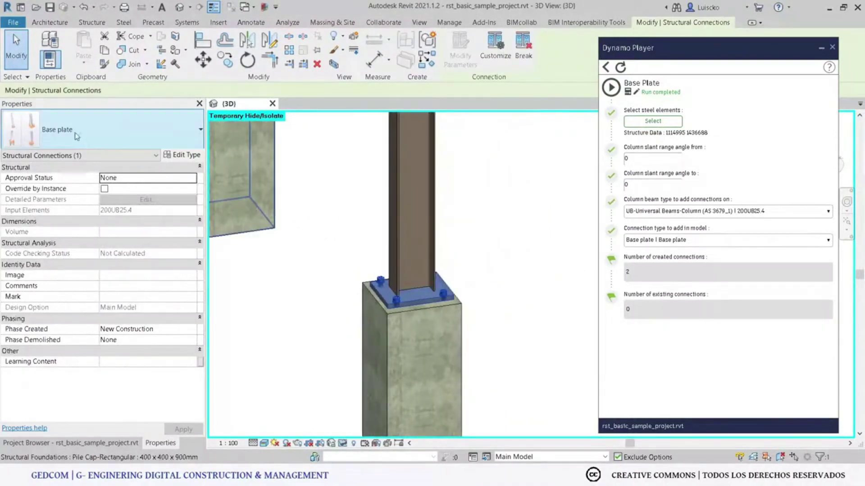
left_click(316, 225)
left_click(396, 297)
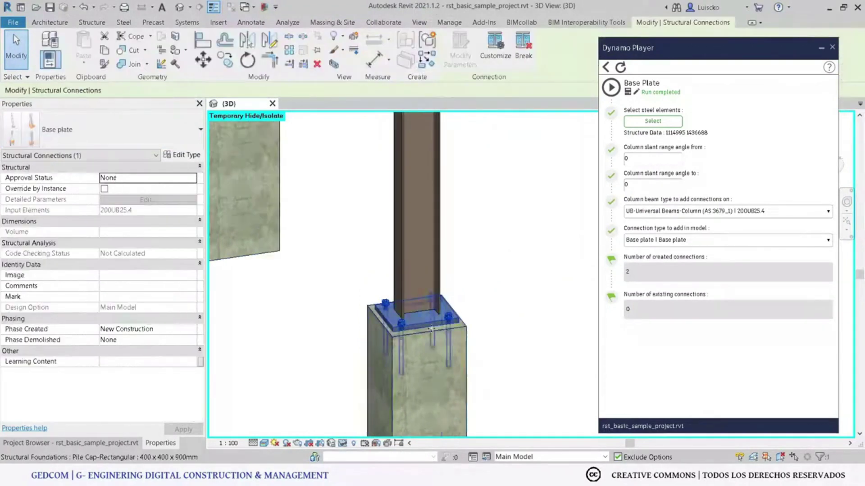
scroll(386, 324, "up", 1)
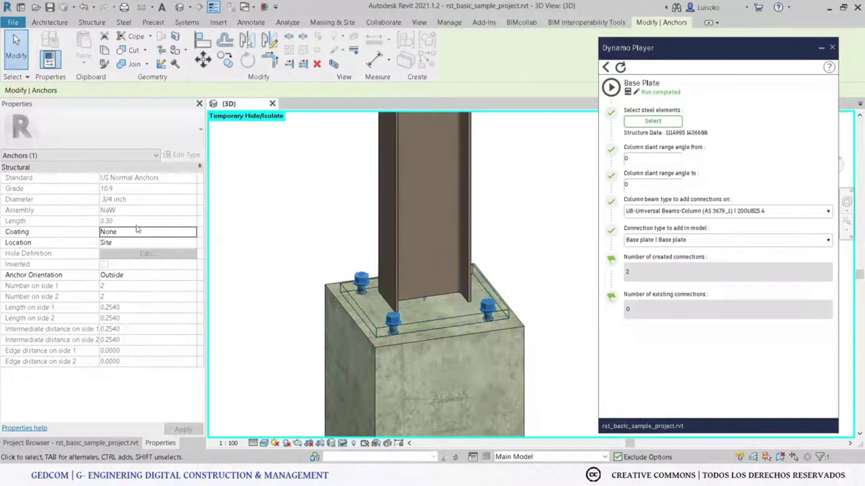
Change the four anchor bolts' Coating from None to Galvanized in Properties, then deselect them.
left_click(191, 233)
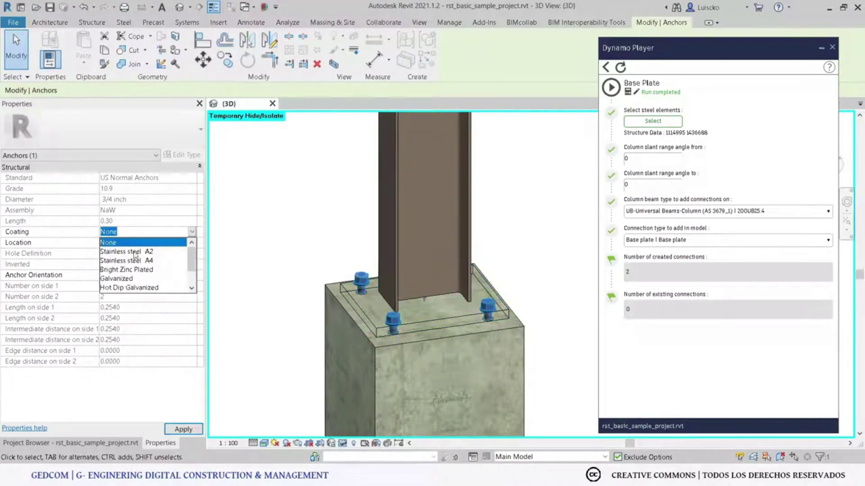
scroll(134, 261, "down", 1)
left_click(130, 252)
left_click(165, 427)
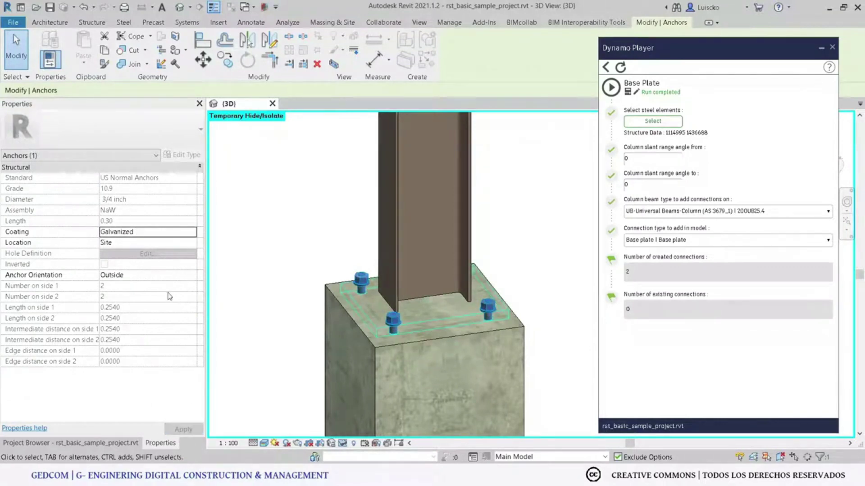
left_click(305, 224)
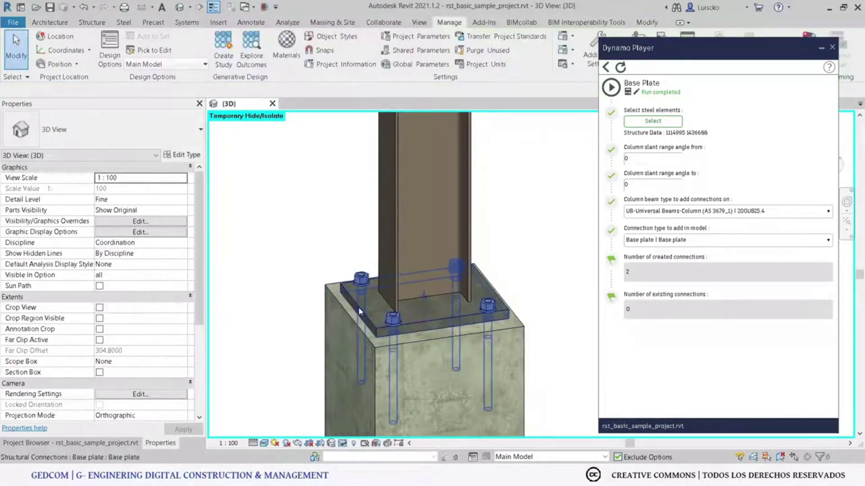
Select the base plate to verify its properties, then clear the selection.
left_click(359, 310)
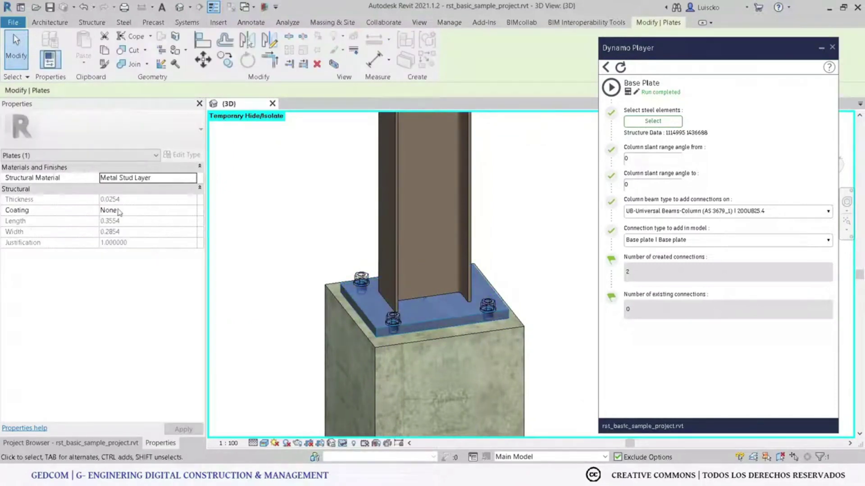
left_click(269, 211)
scroll(305, 258, "down", 2)
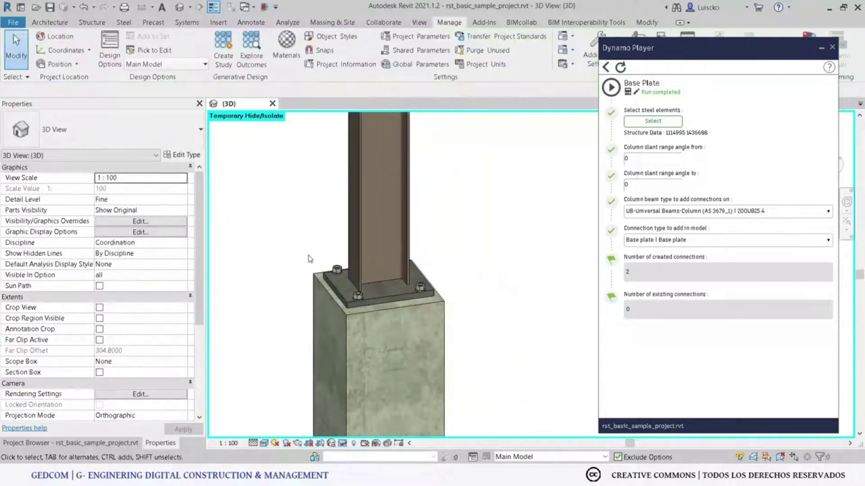